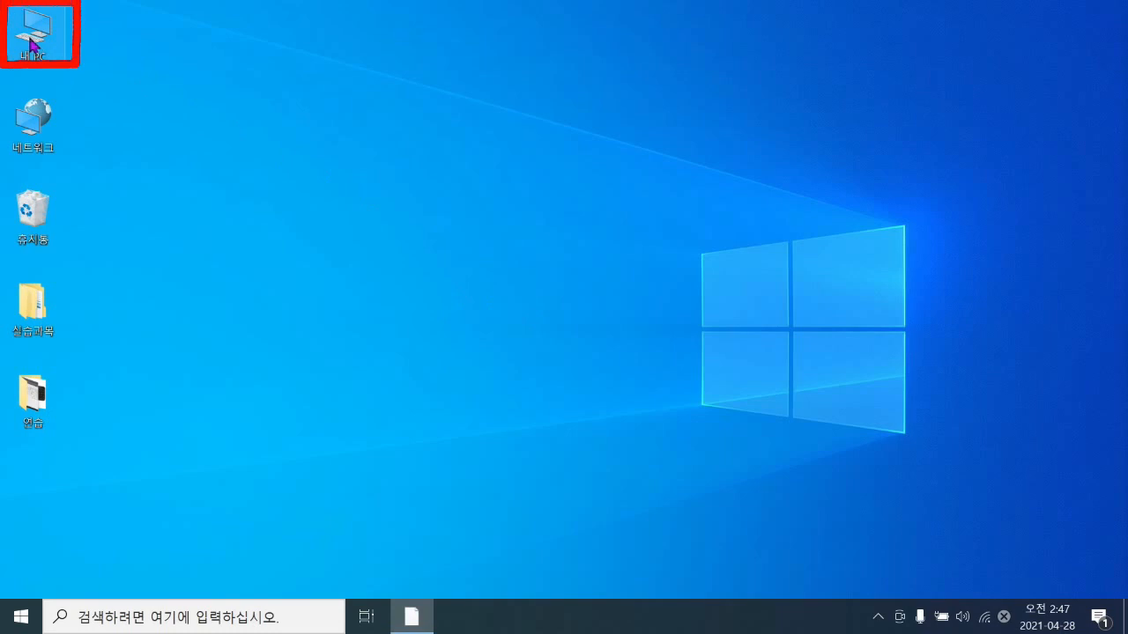
# - View the 내 PC window and close it, and open a new File Explorer window
pyautogui.doubleClick(31, 44)
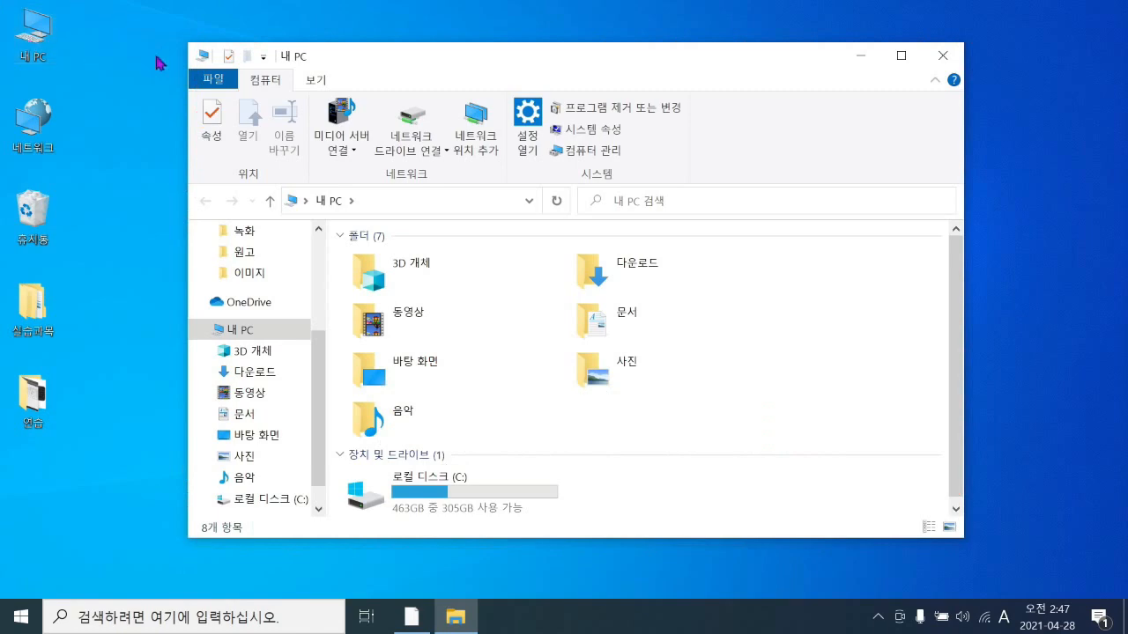
pyautogui.click(942, 59)
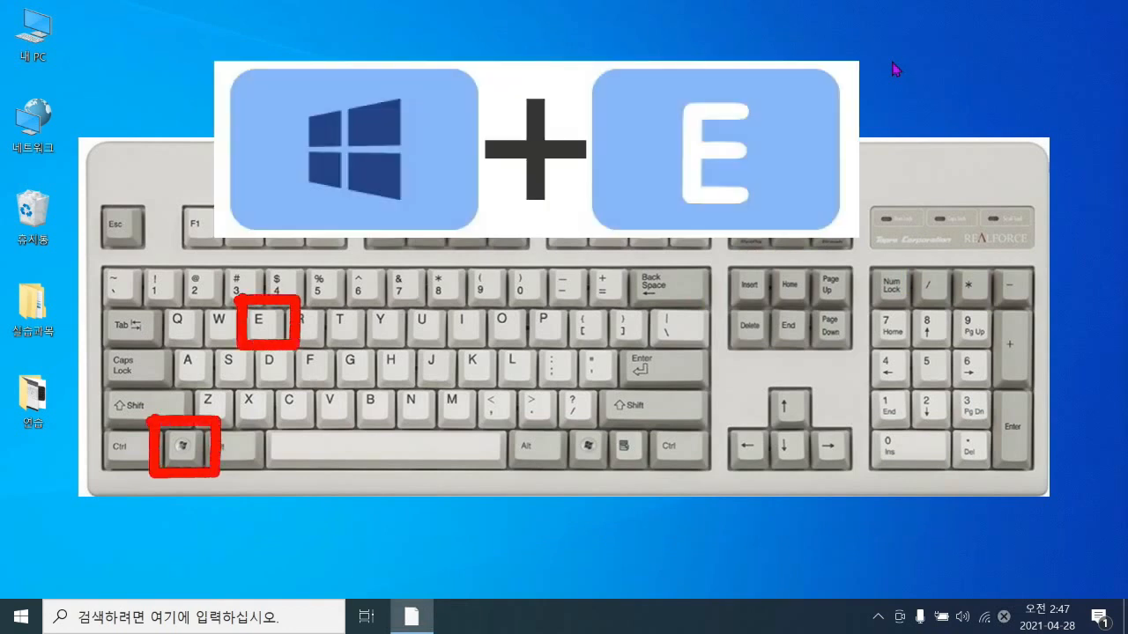
pyautogui.press('super+e')
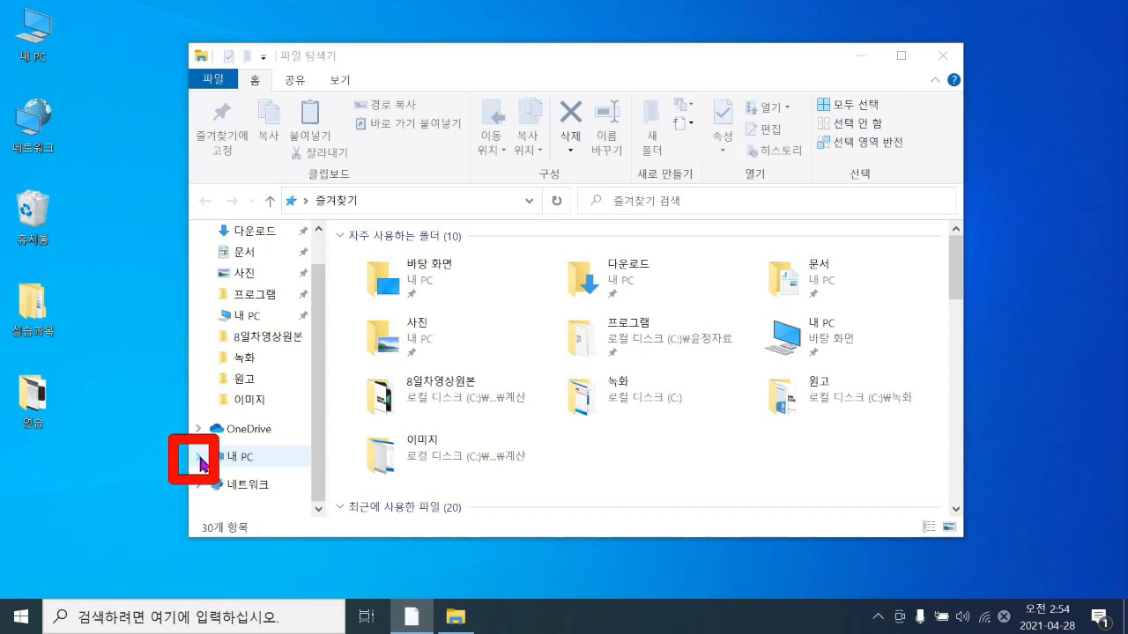
# - Expand 내 PC and 바탕 화면 in the folder tree and display the contents of 바탕 화면
pyautogui.click(201, 459)
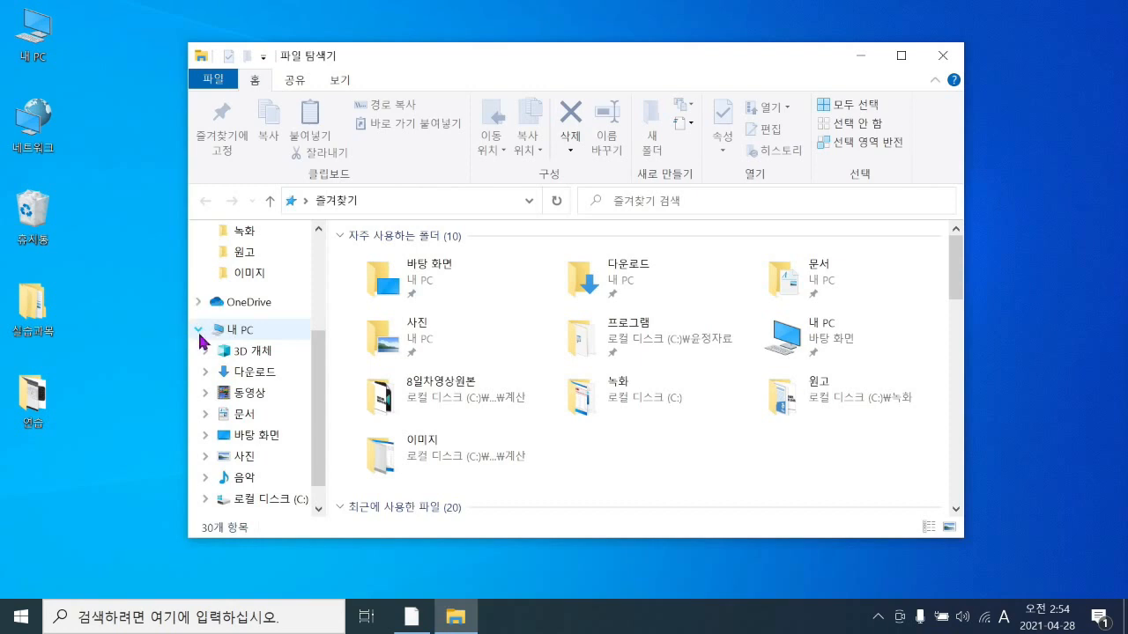
pyautogui.click(206, 435)
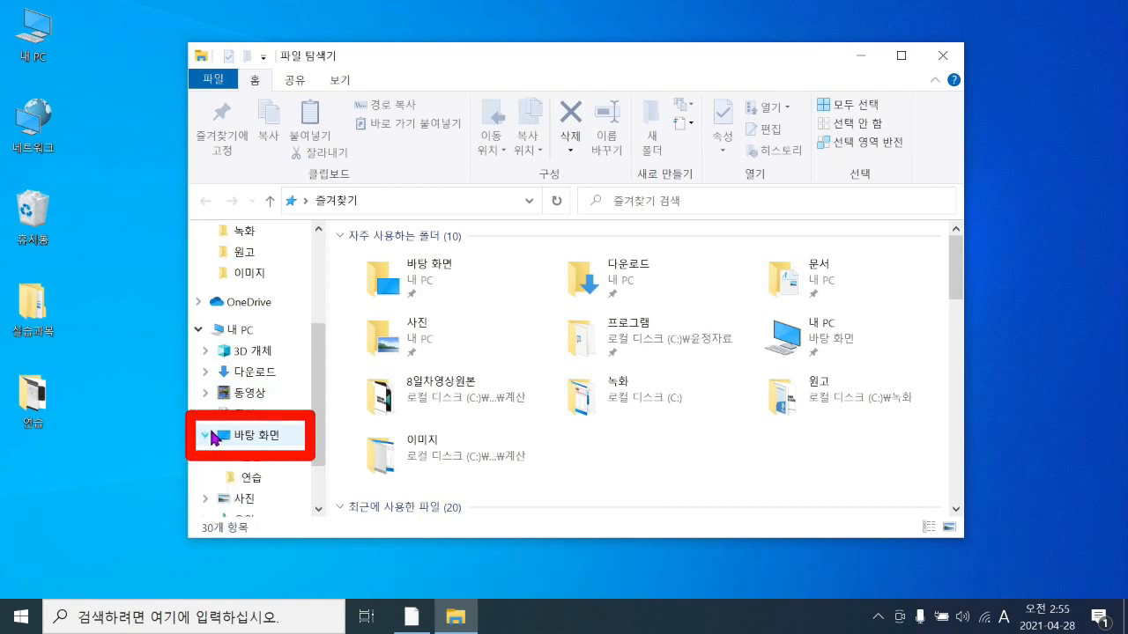
pyautogui.click(230, 440)
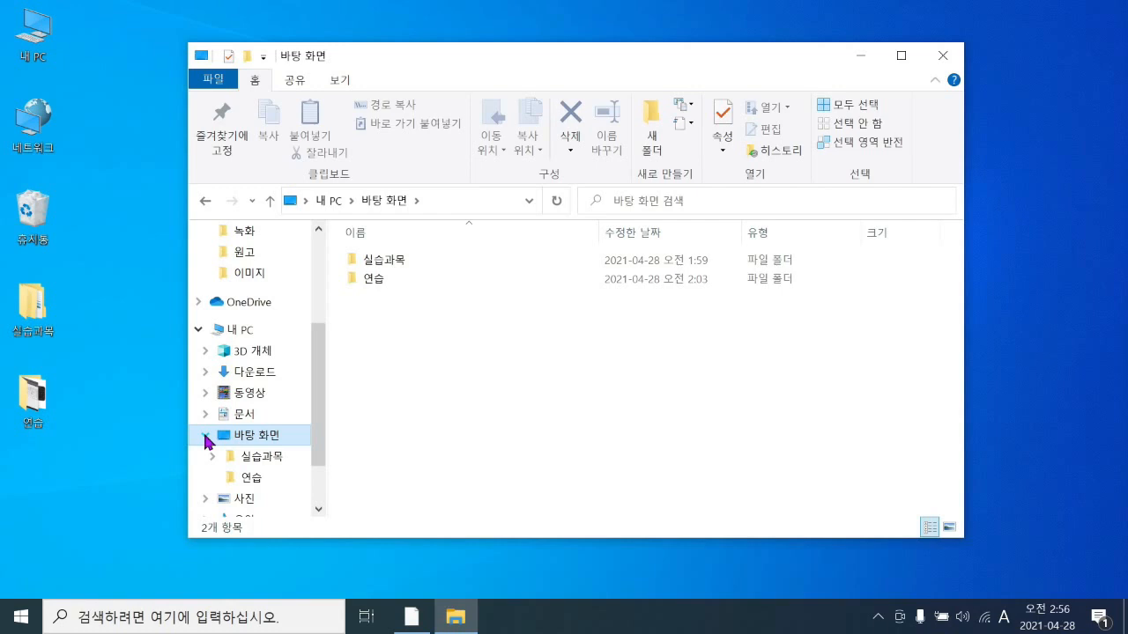
pyautogui.click(205, 435)
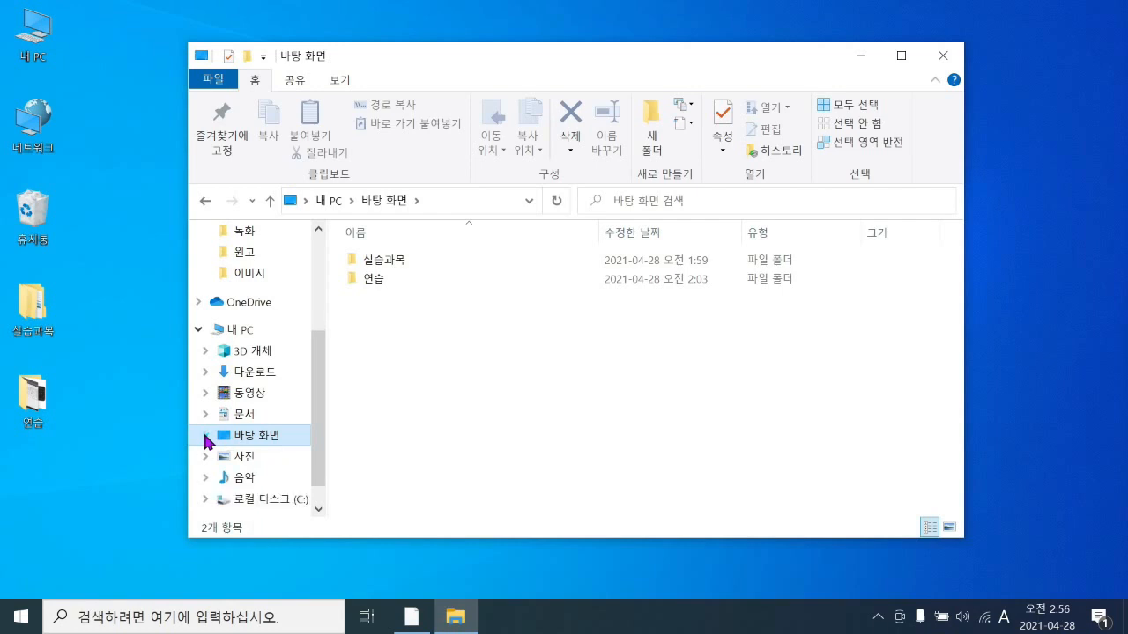
pyautogui.click(206, 436)
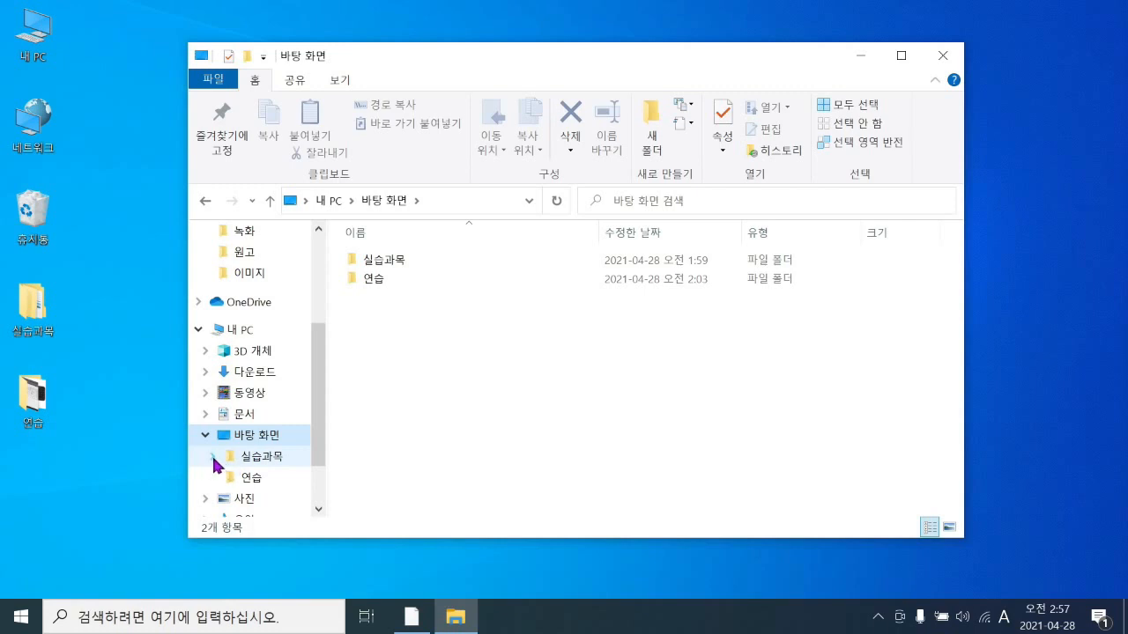
# - Expand the 실습과목 folder under 바탕 화면 in the folder tree and display its contents
pyautogui.click(214, 456)
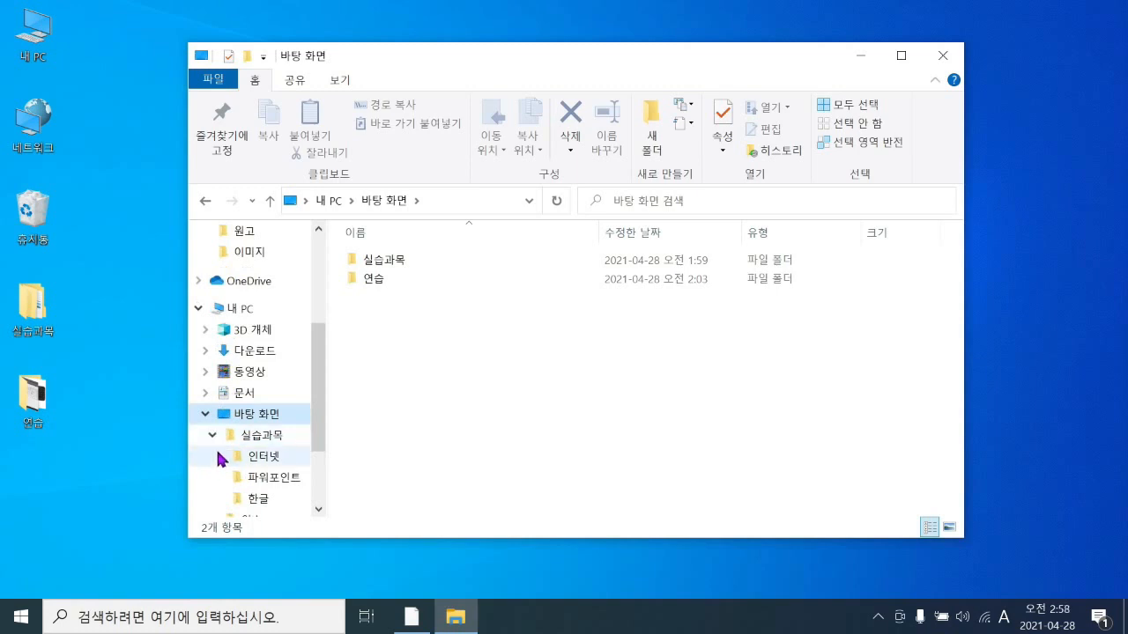
pyautogui.scroll(-1, 226, 449)
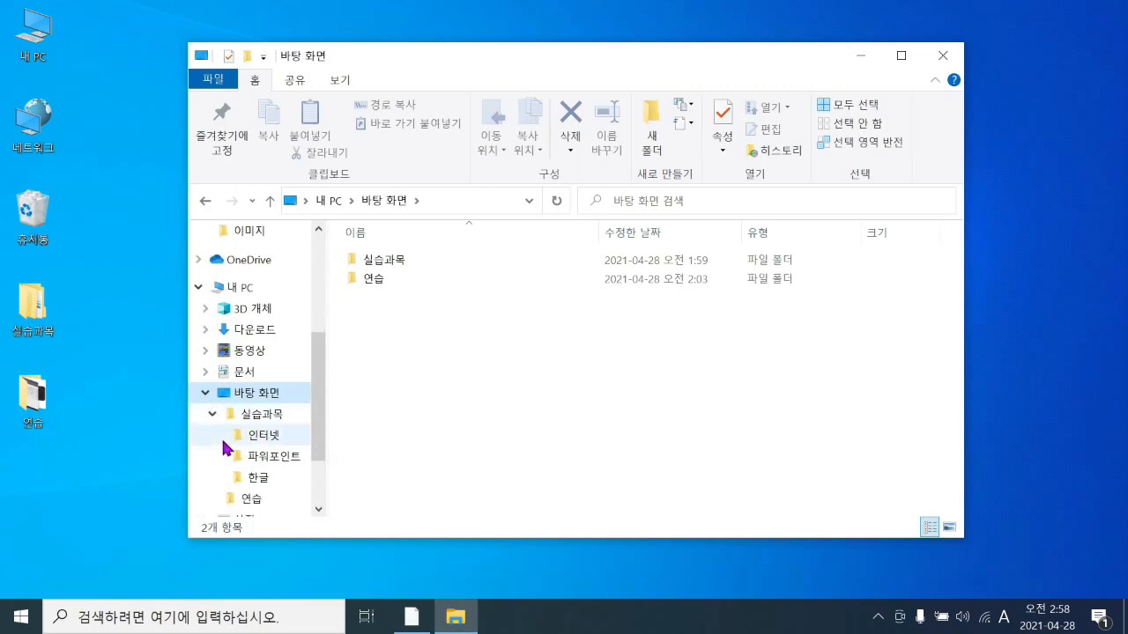
pyautogui.scroll(-1, 229, 432)
pyautogui.click(275, 403)
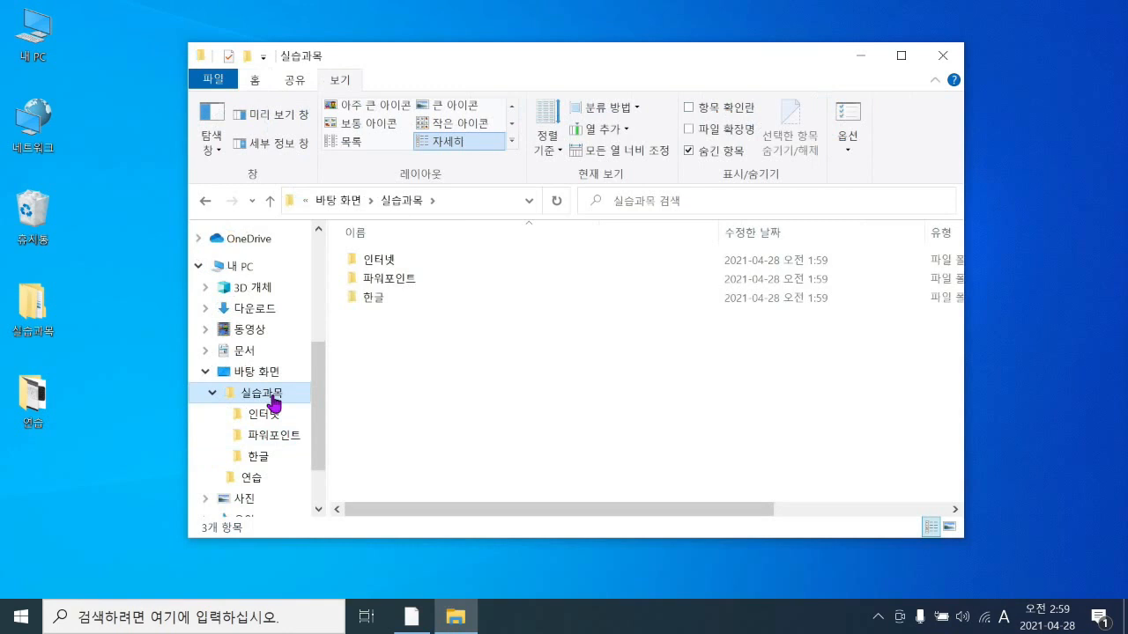
# - Create a new folder named 사진 inside the 연습 folder
pyautogui.click(253, 477)
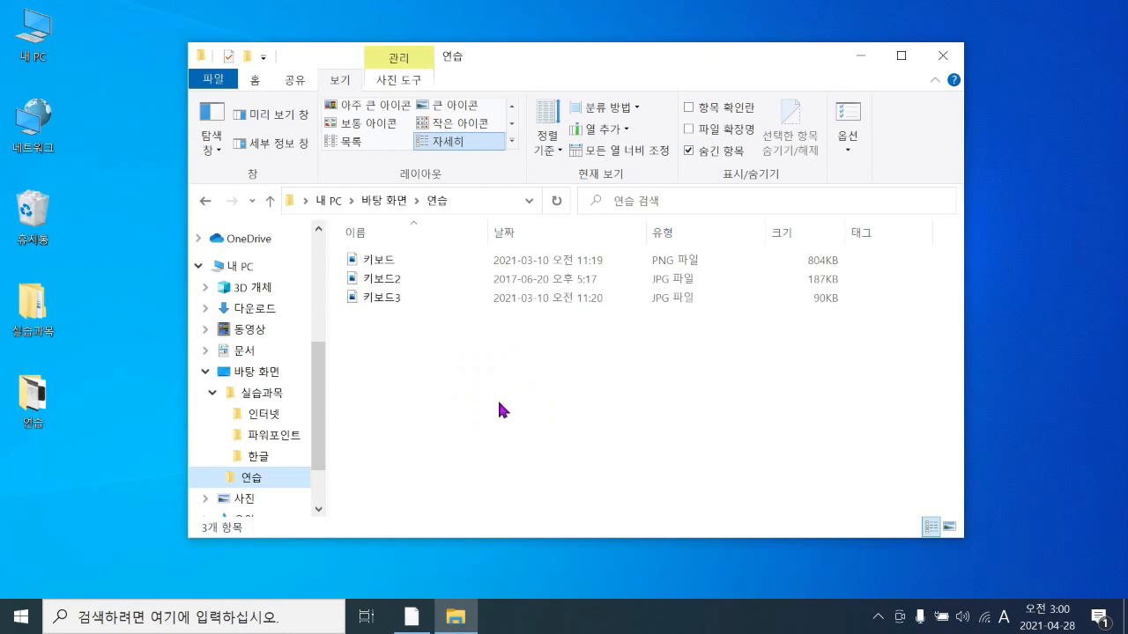
pyautogui.rightClick(544, 367)
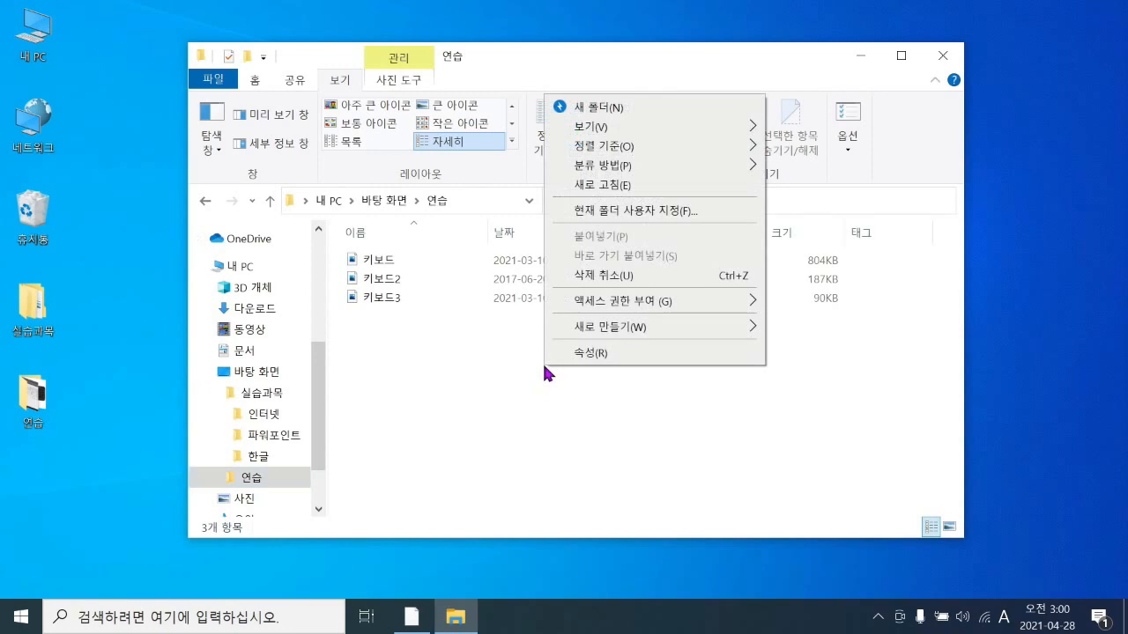
pyautogui.moveTo(584, 338)
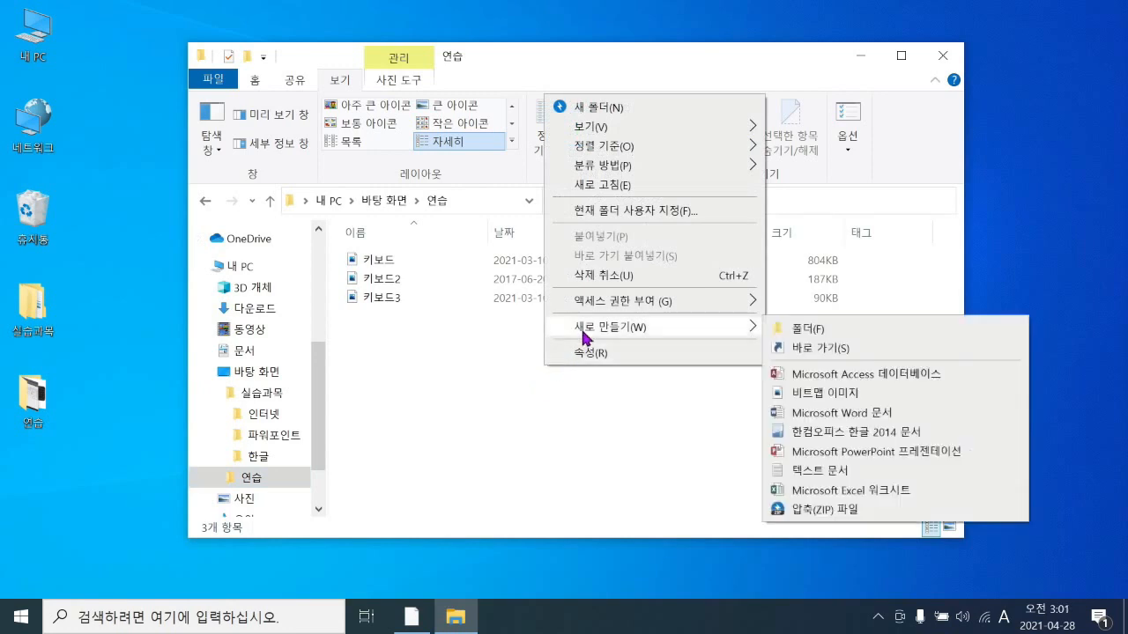
pyautogui.click(804, 331)
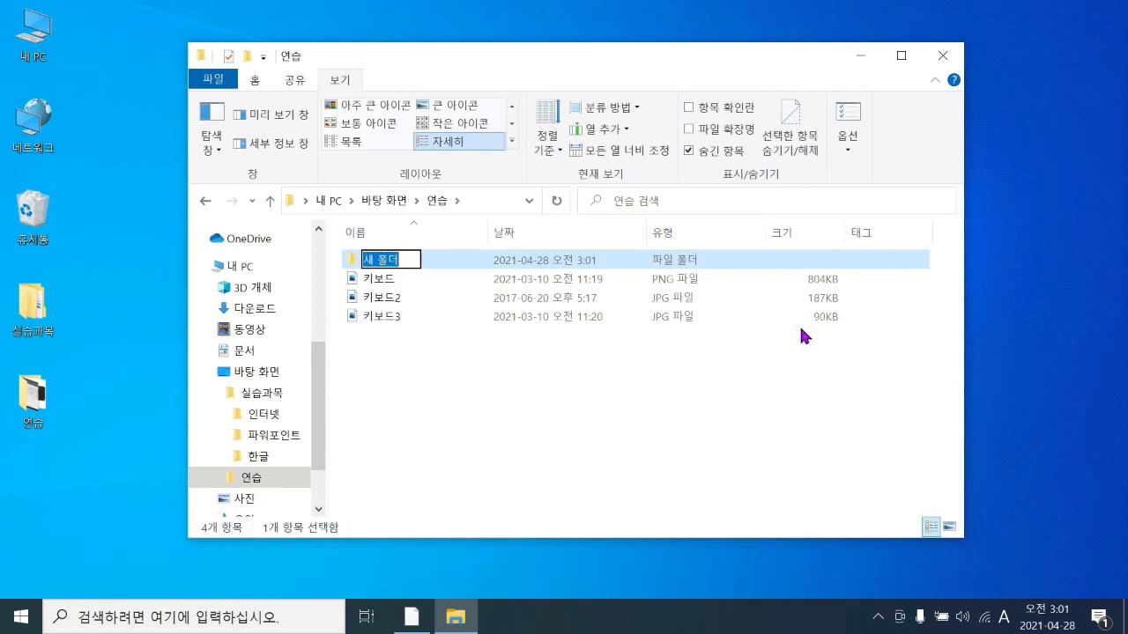
pyautogui.press('Hangul')
pyautogui.write('사진')
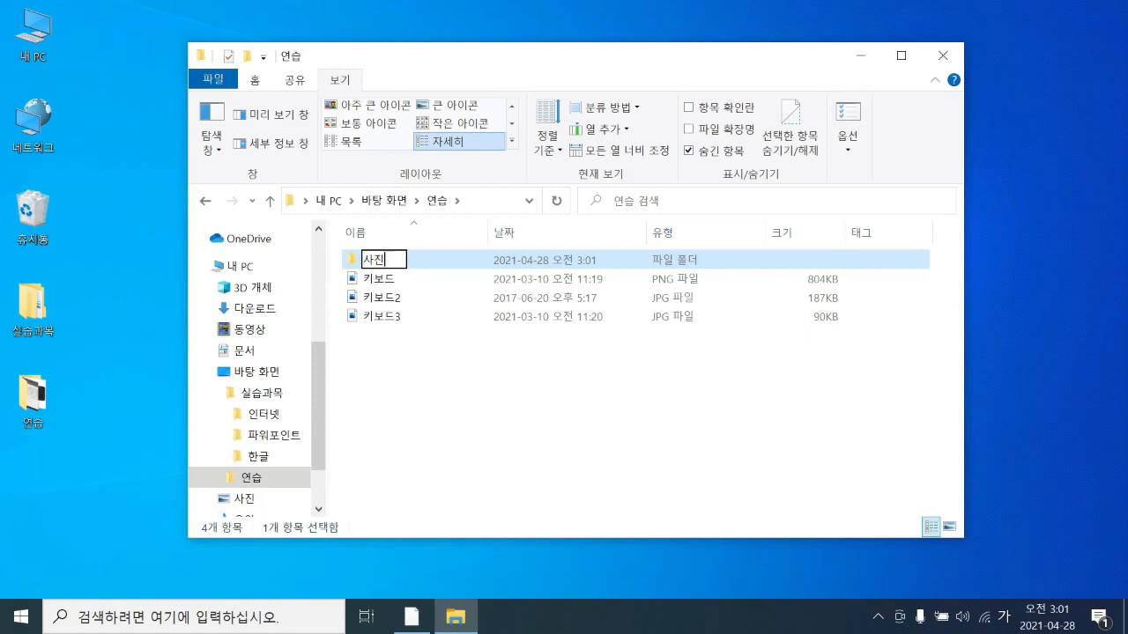
pyautogui.press('Return')
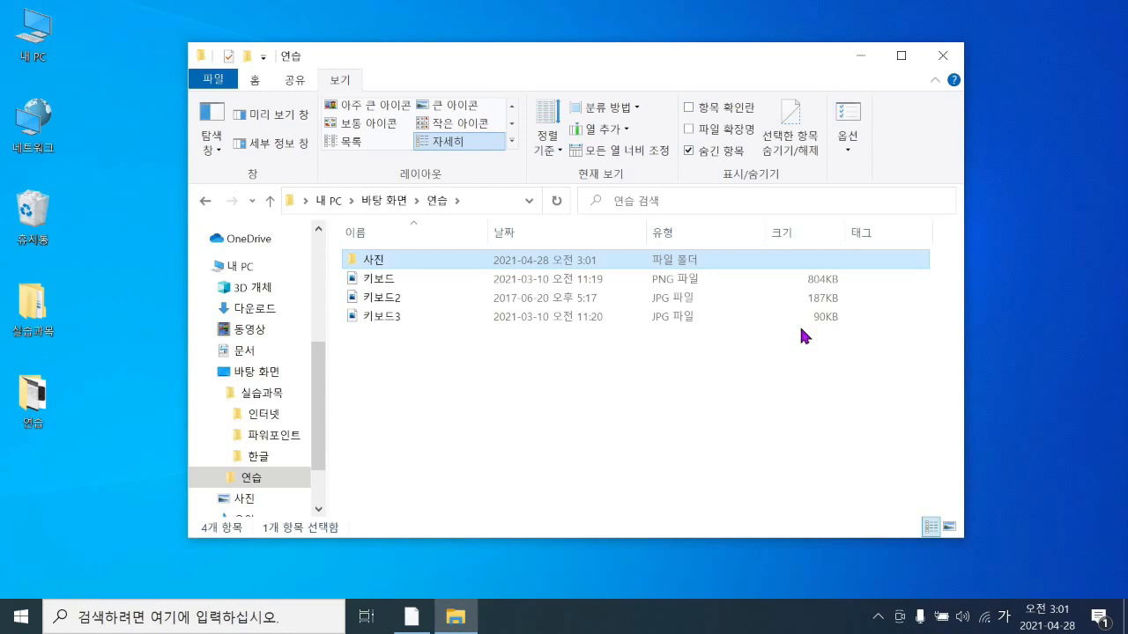
# - Expand the 연습 folder in the folder tree and display its contents
pyautogui.scroll(-1, 320, 462)
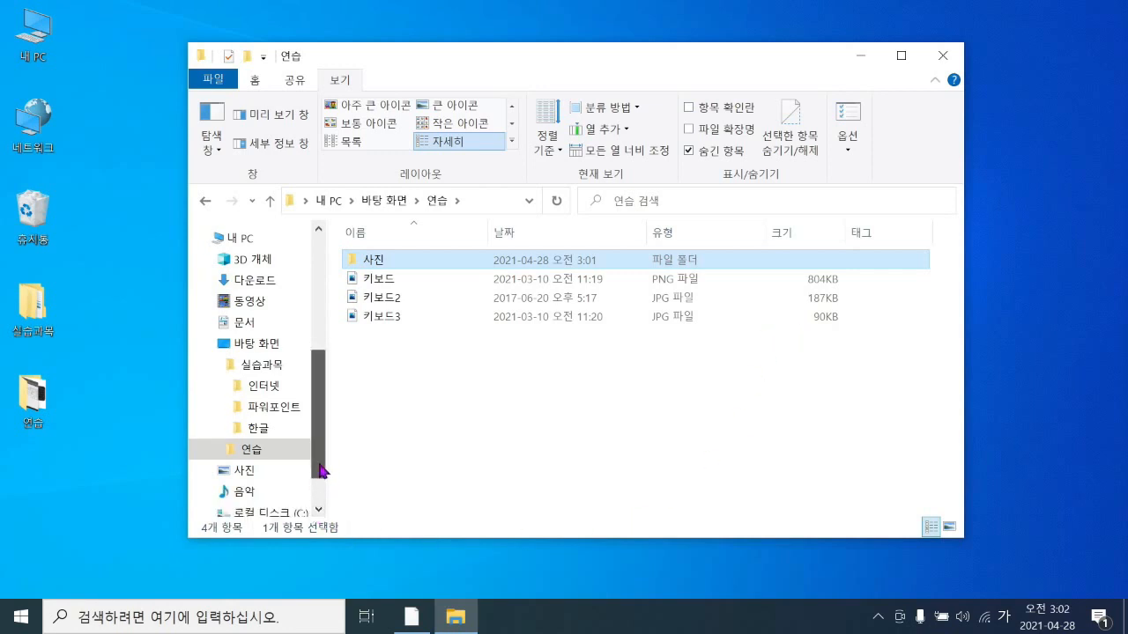
pyautogui.scroll(1, 212, 507)
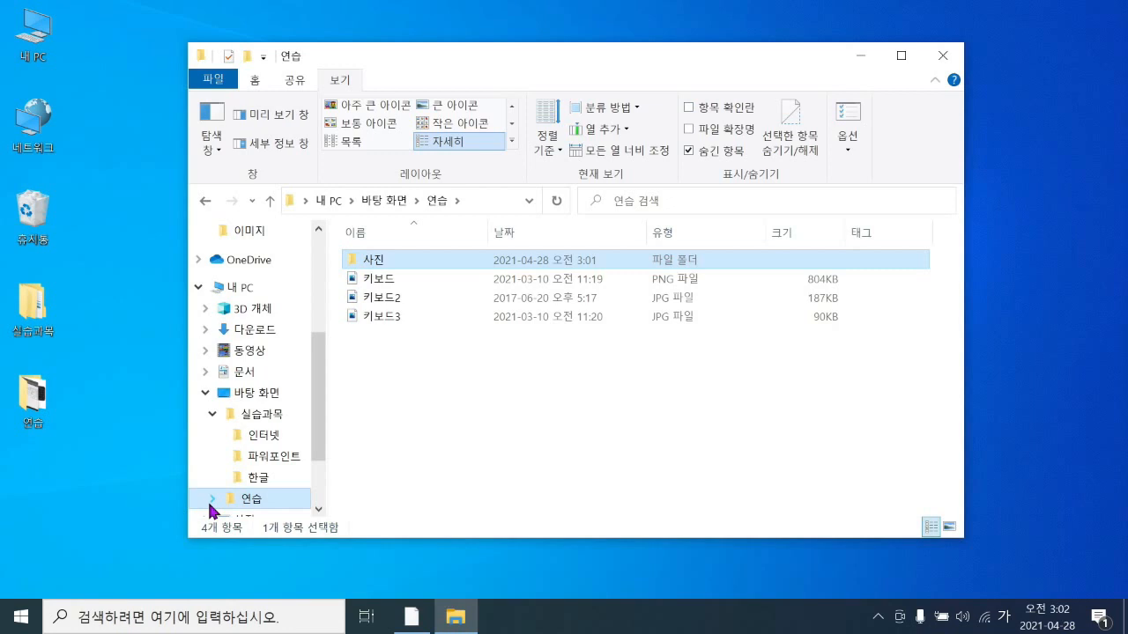
pyautogui.click(211, 506)
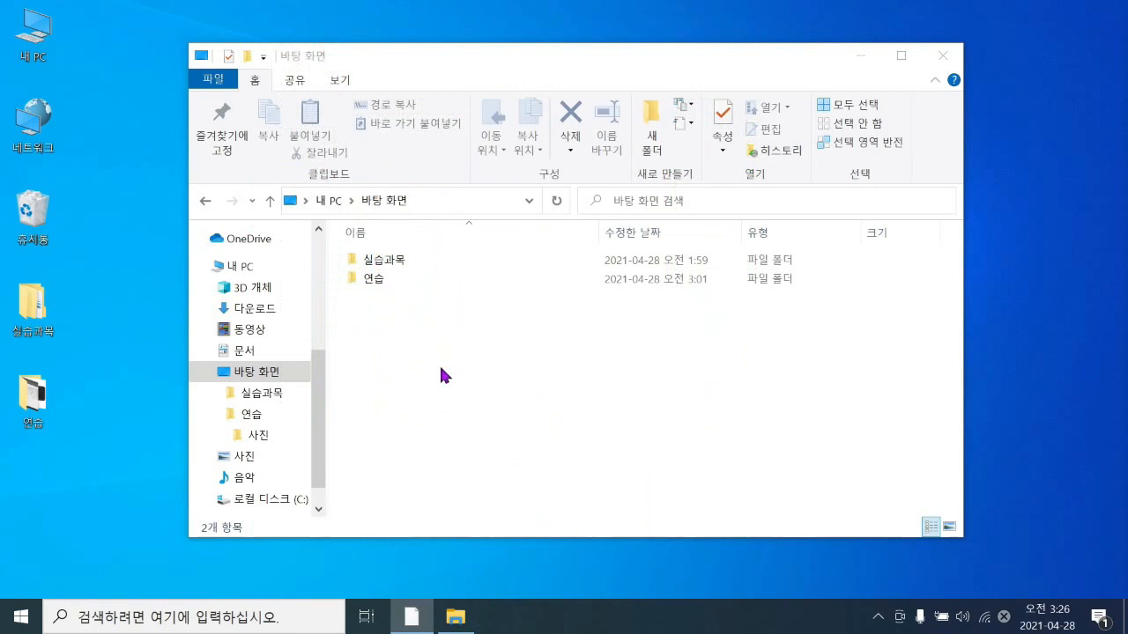
pyautogui.click(253, 414)
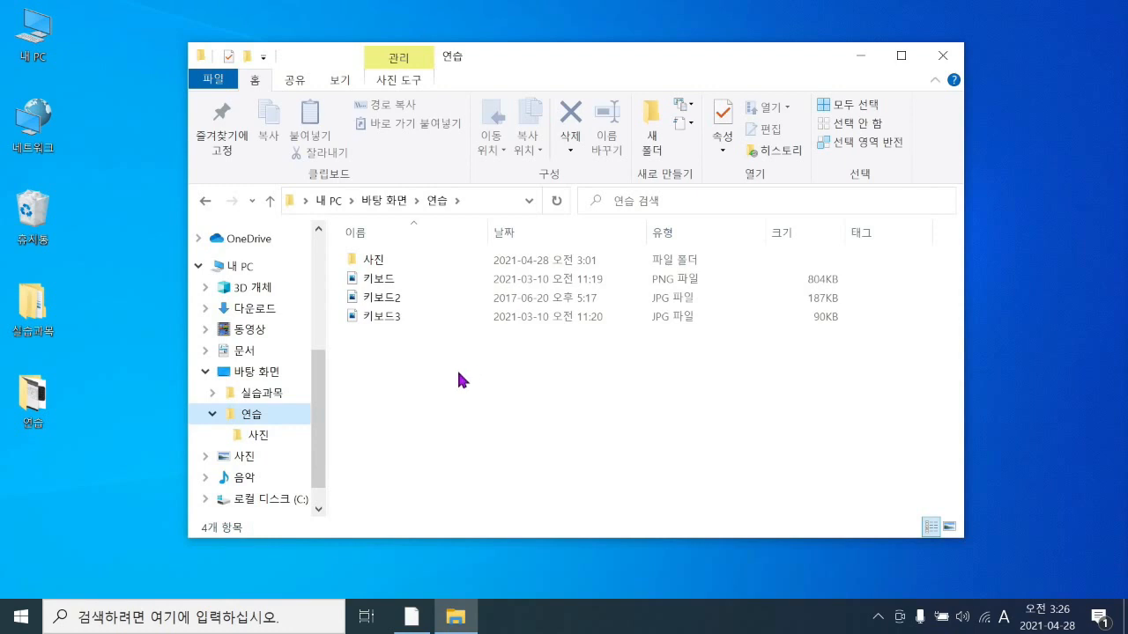
# - Look inside the 사진 subfolder of 연습 and go back up the folder path to 바탕 화면
pyautogui.click(385, 282)
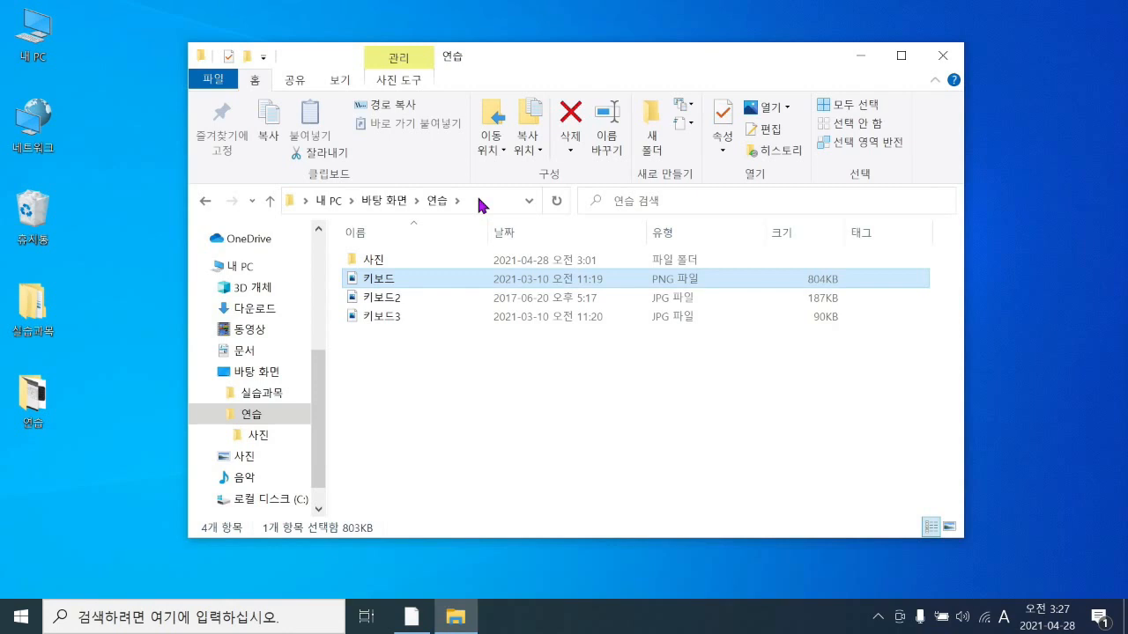
pyautogui.doubleClick(377, 262)
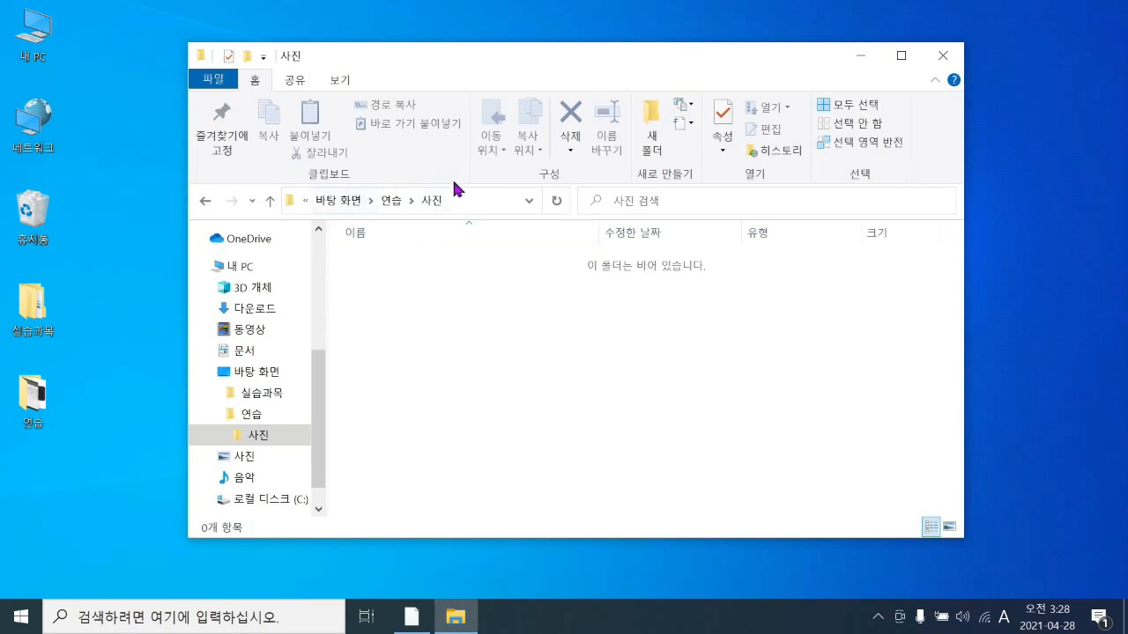
pyautogui.click(399, 205)
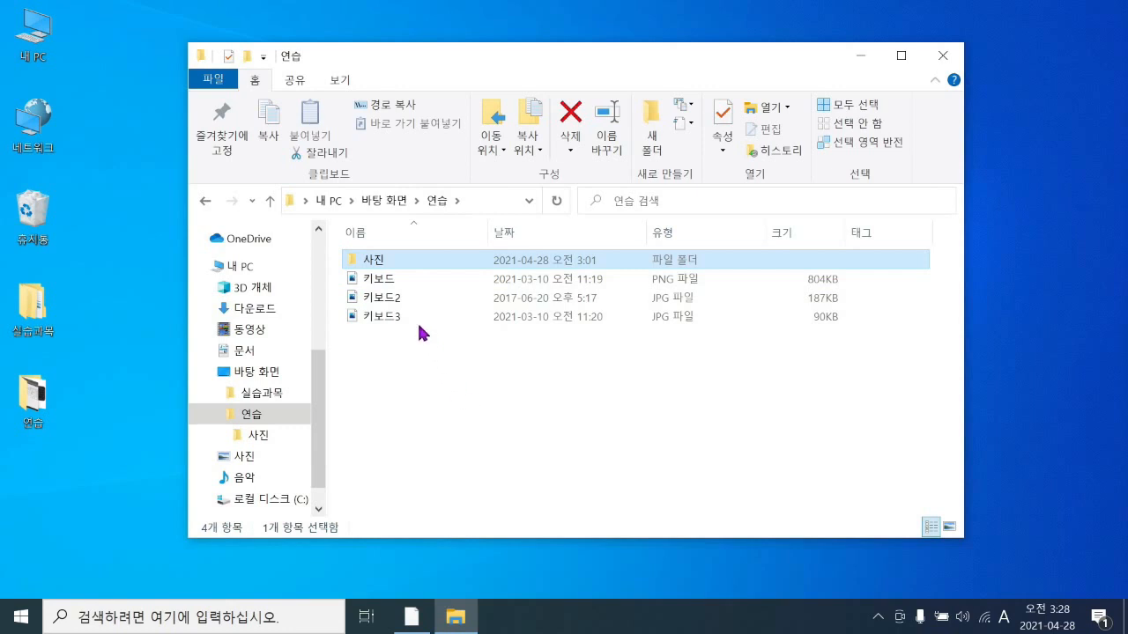
pyautogui.click(381, 202)
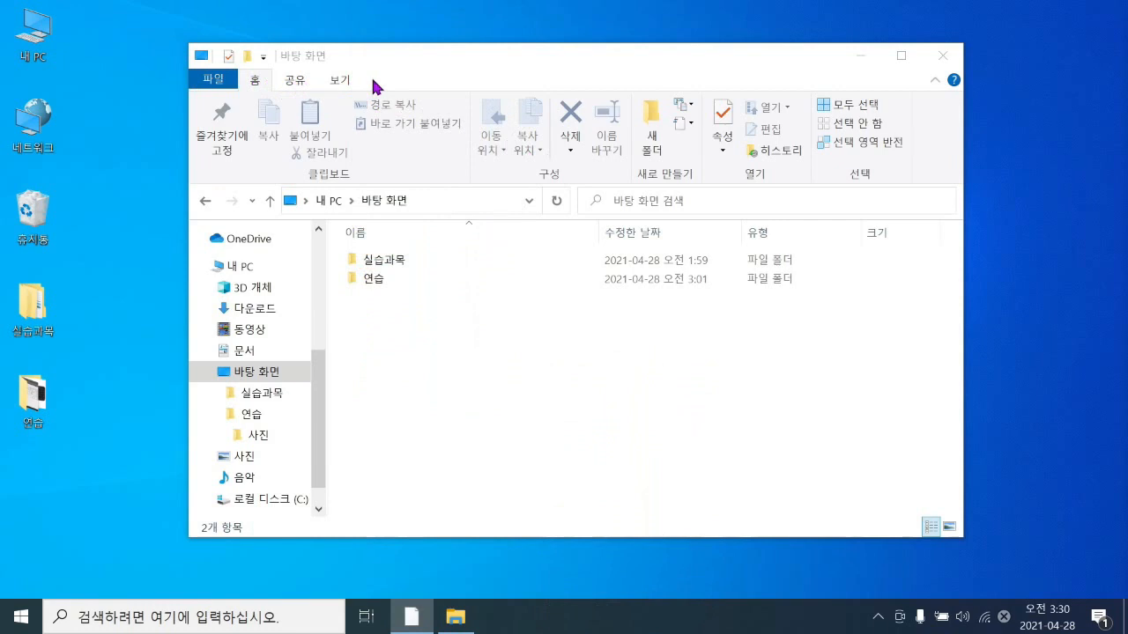
# - Look over the view (보기) and sharing (공유) commands offered for the 바탕 화면 folder
pyautogui.click(322, 85)
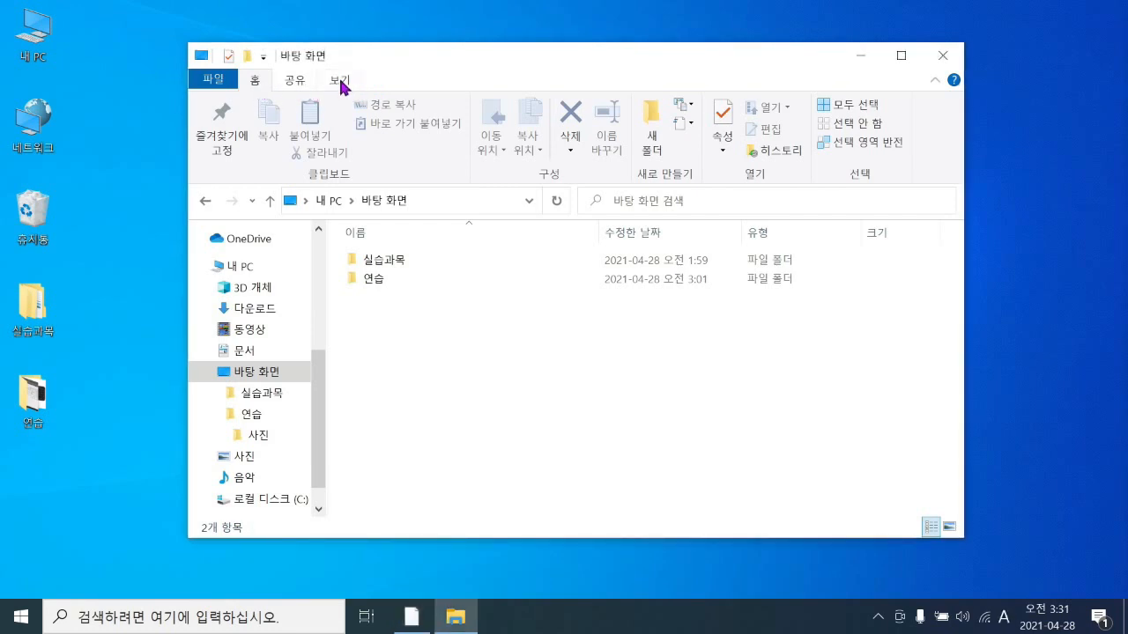
pyautogui.click(342, 87)
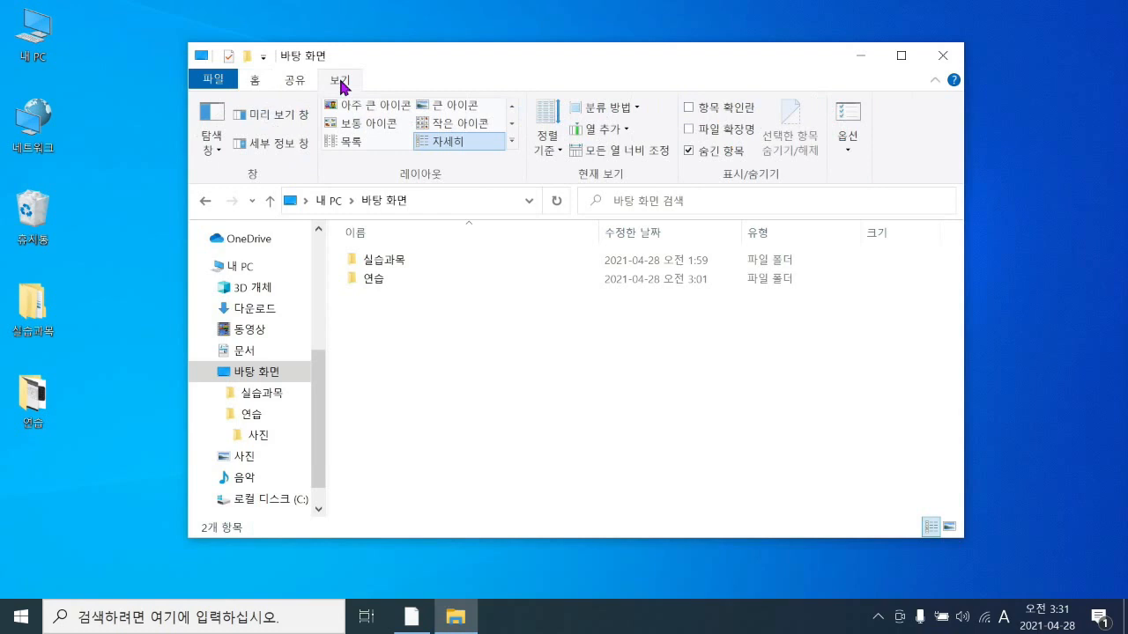
pyautogui.click(295, 83)
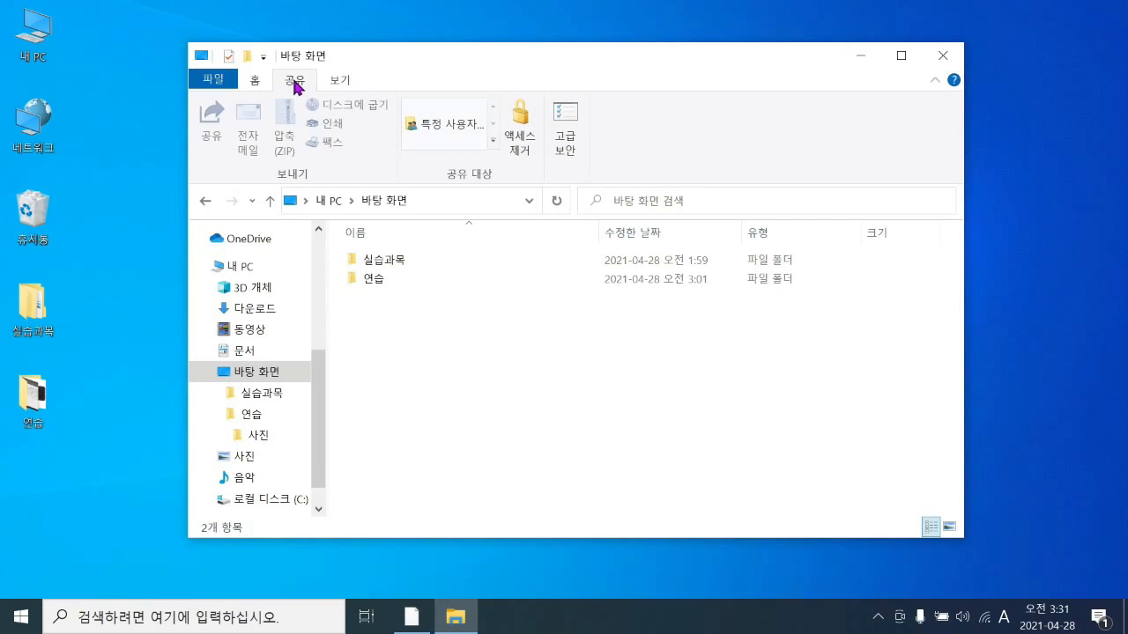
# - Minimize the ribbon to its tab names, expand it once, and minimize it again
pyautogui.doubleClick(295, 84)
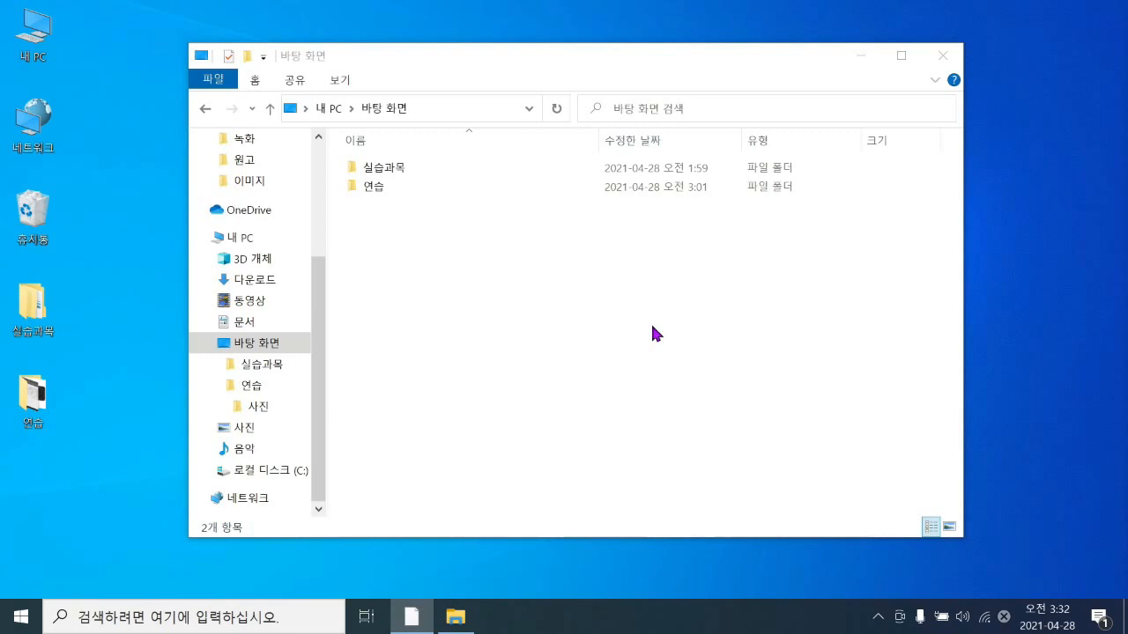
pyautogui.click(931, 89)
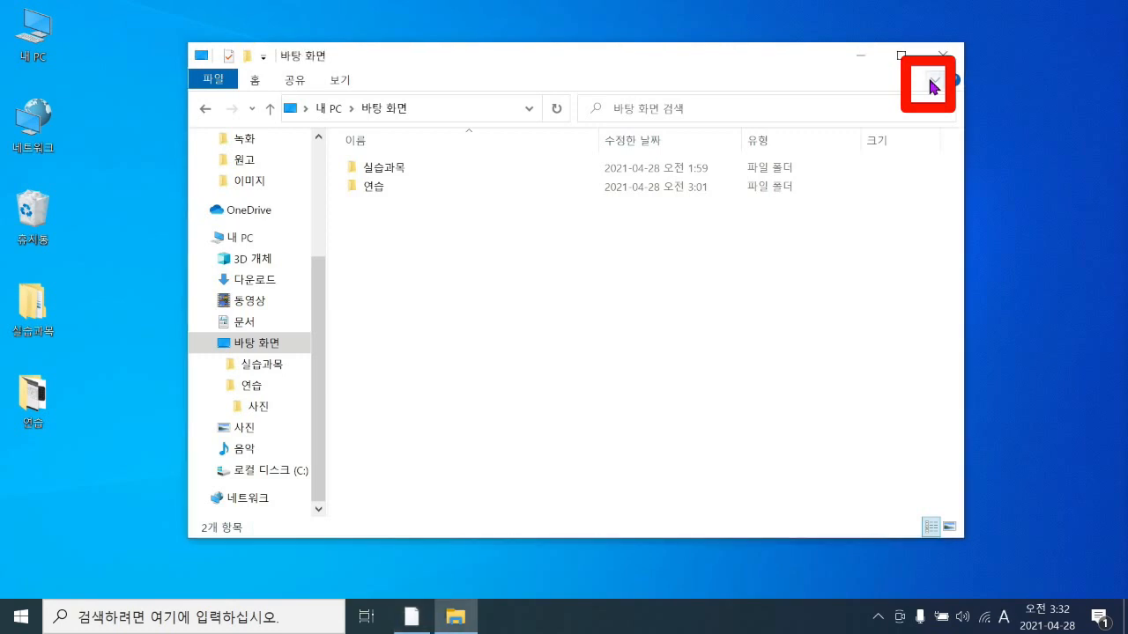
pyautogui.click(933, 84)
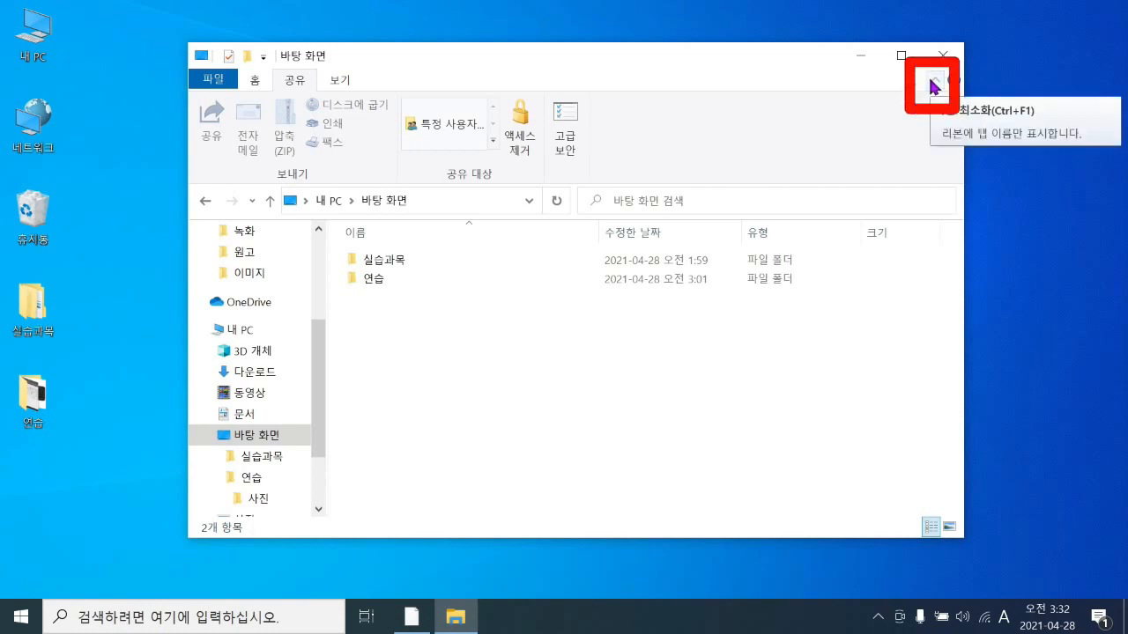
pyautogui.click(933, 85)
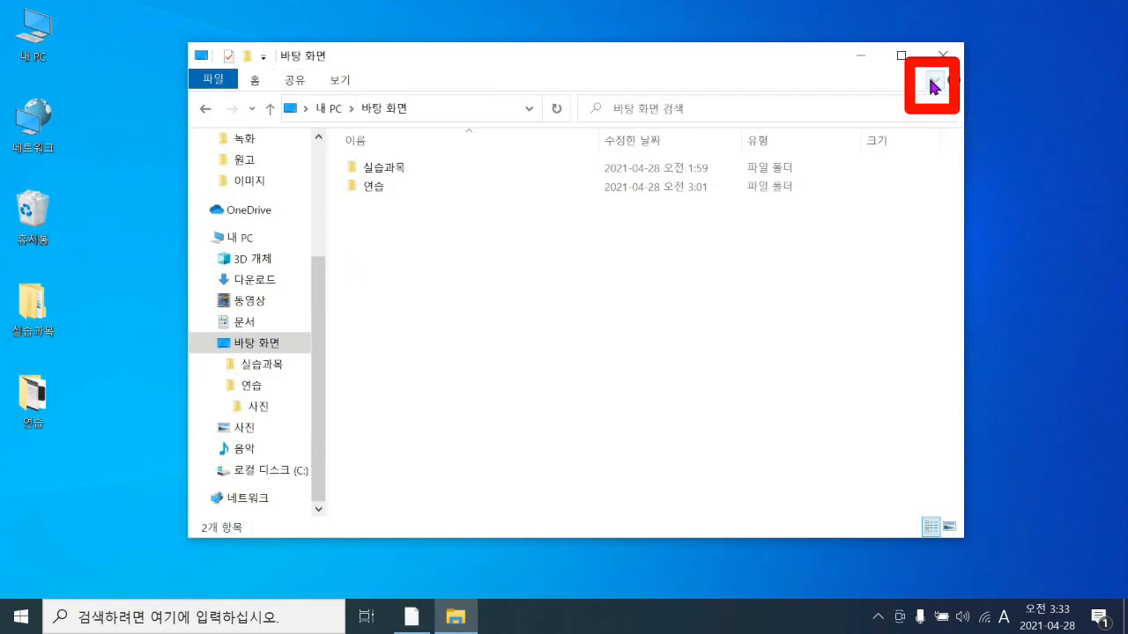